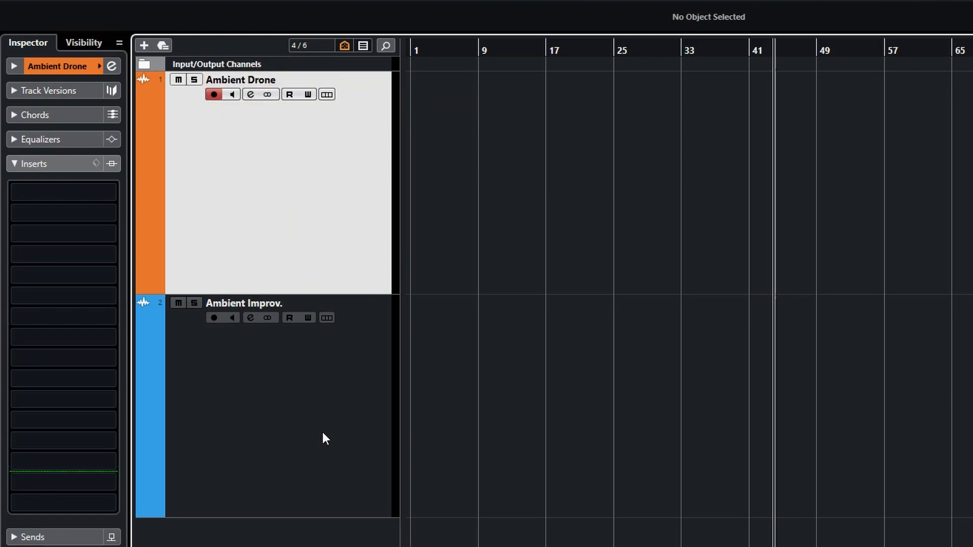
Select the Ambient Drone track and enable input monitoring on it.
click(303, 411)
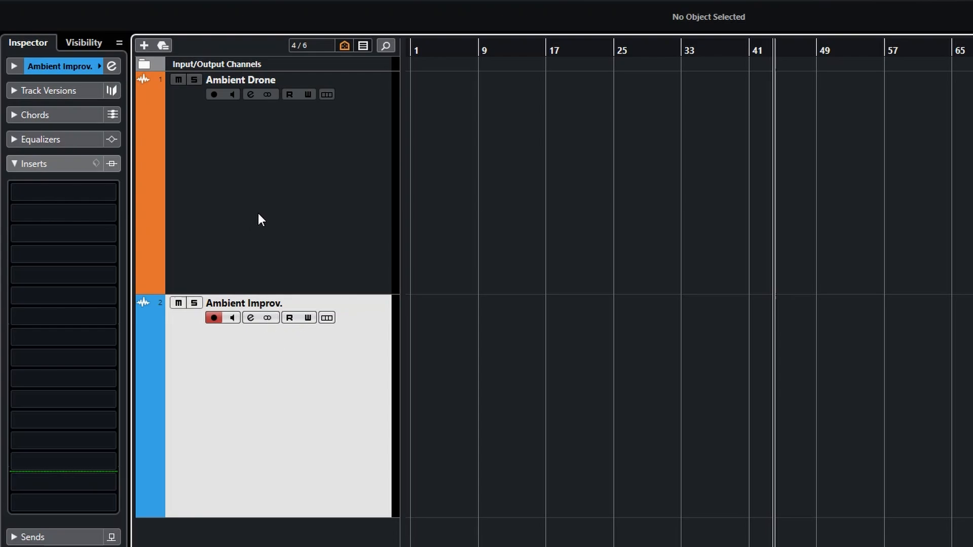
click(264, 196)
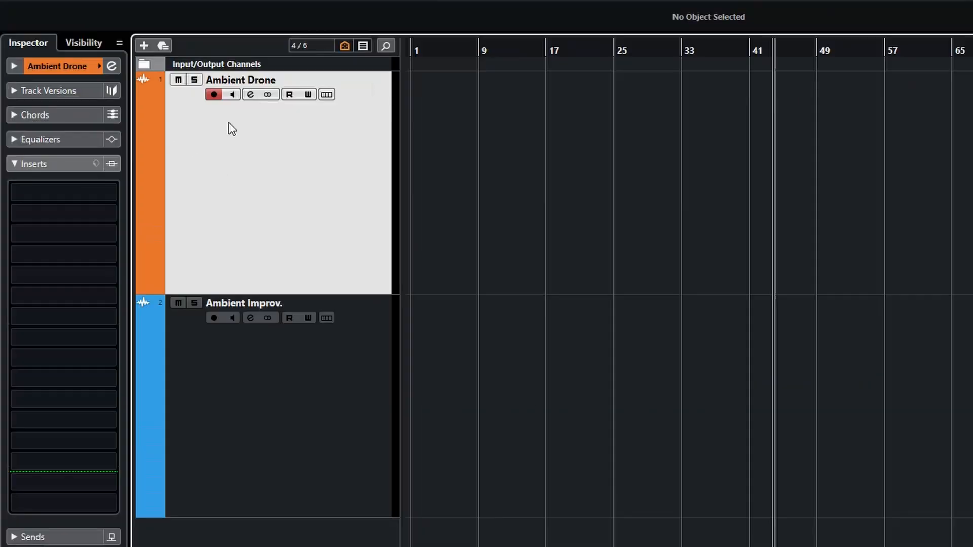
click(236, 95)
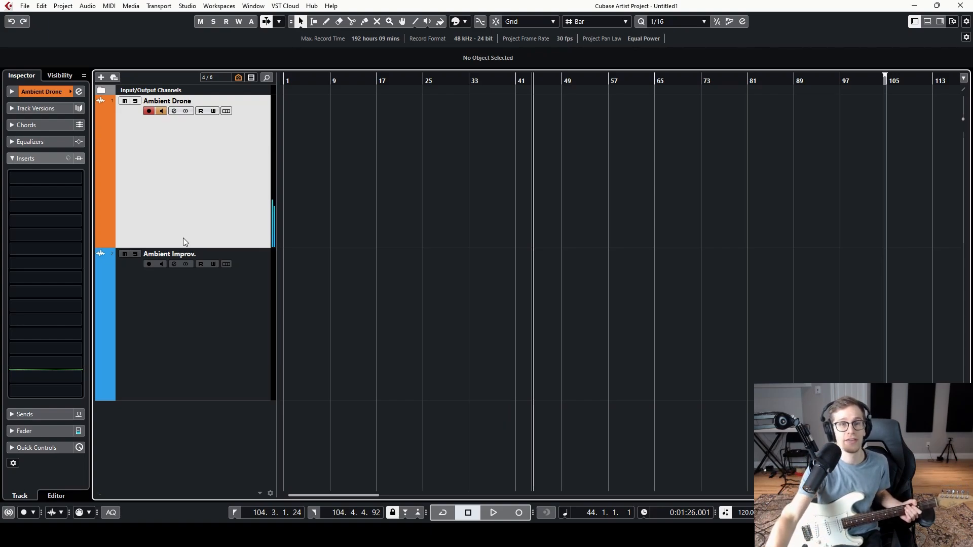
Record a guitar drone of about 15 seconds on the Ambient Drone track, starting from bar 1.
drag(297, 80, 264, 79)
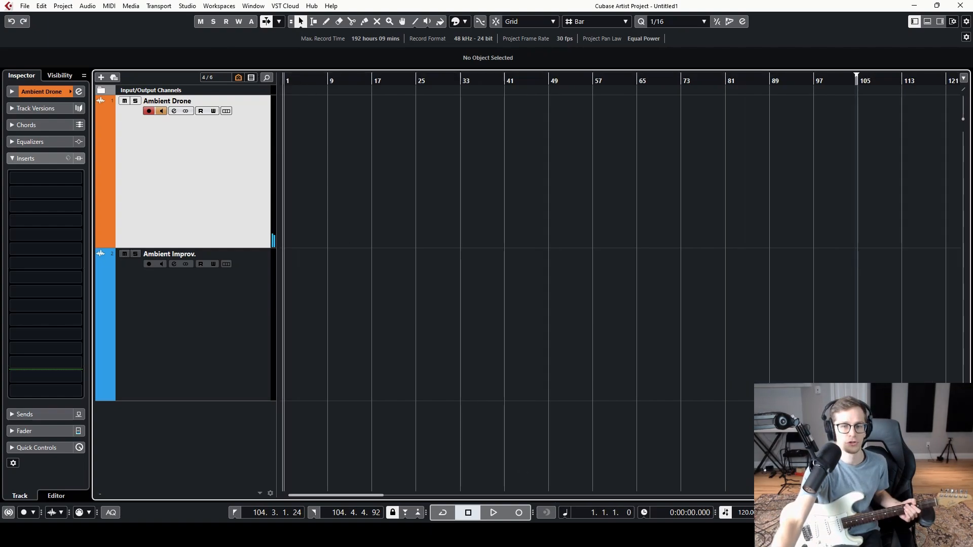
click(519, 513)
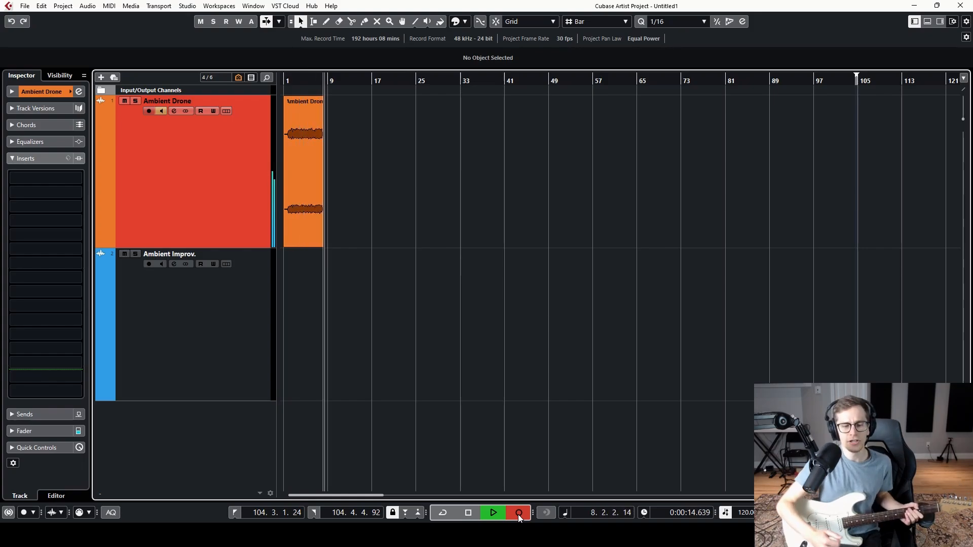
key(space)
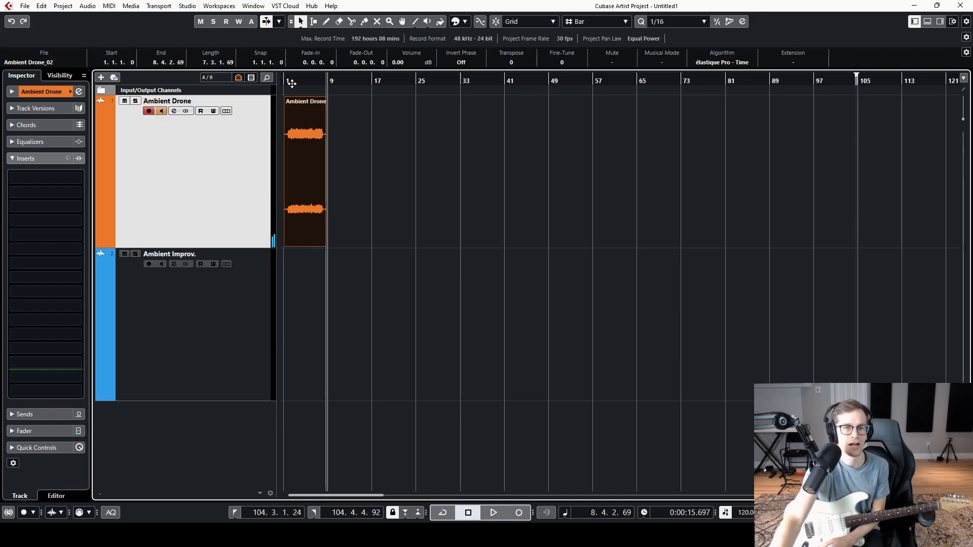
Trim the silence off both ends of the recorded drone clip so it starts at about 1.3.2.89 and is about 6.0.3.59 long.
drag(290, 81, 278, 77)
key(h)
key(h)
key(h)
key(h)
key(h)
key(h)
key(h)
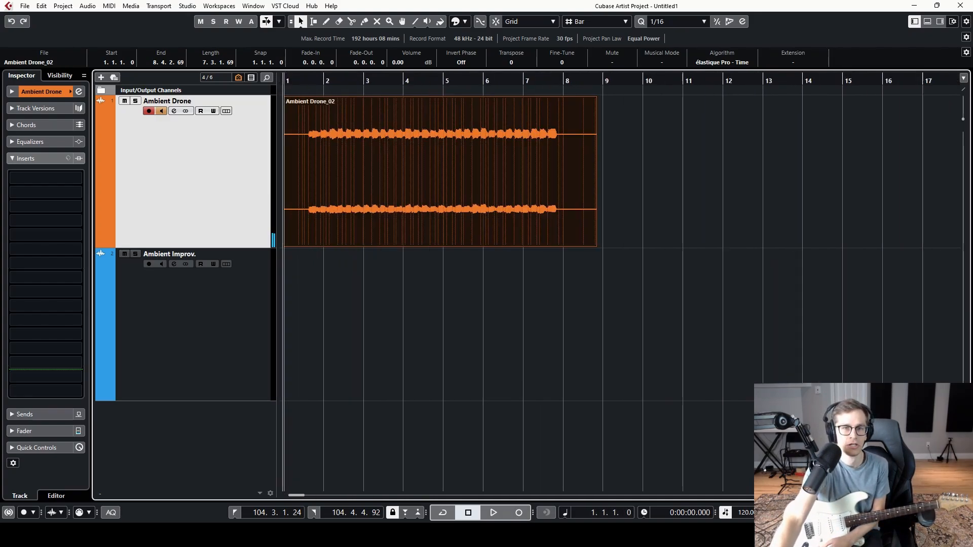
key(g)
key(g)
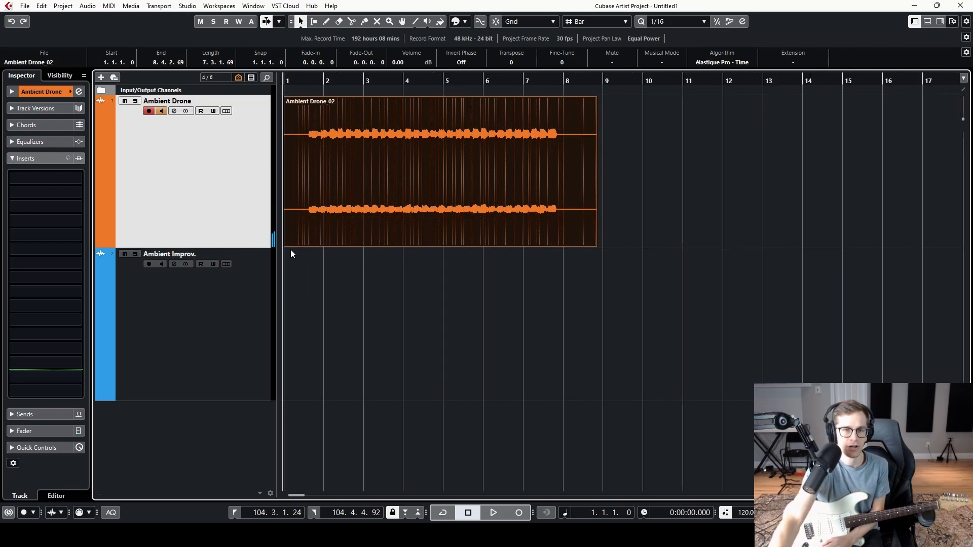
drag(287, 245, 299, 246)
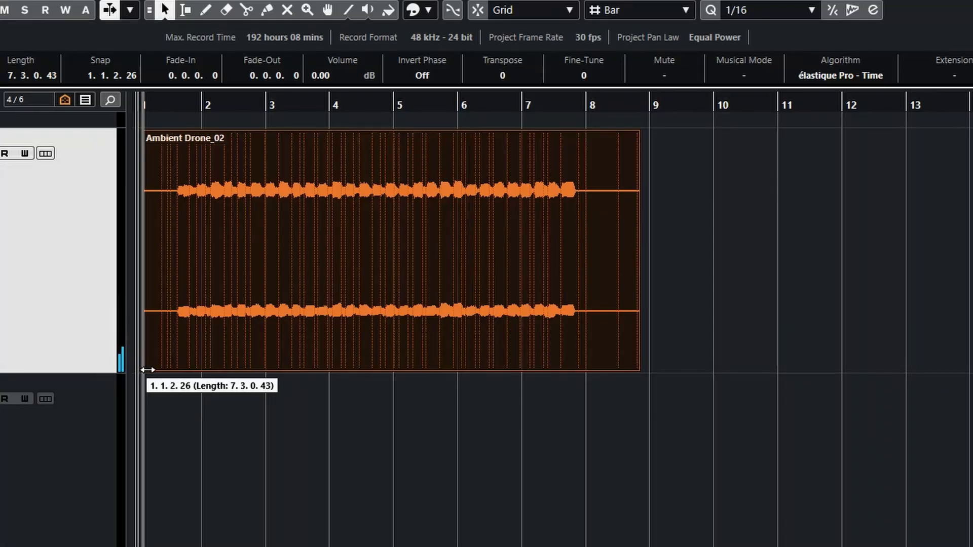
drag(158, 370, 178, 370)
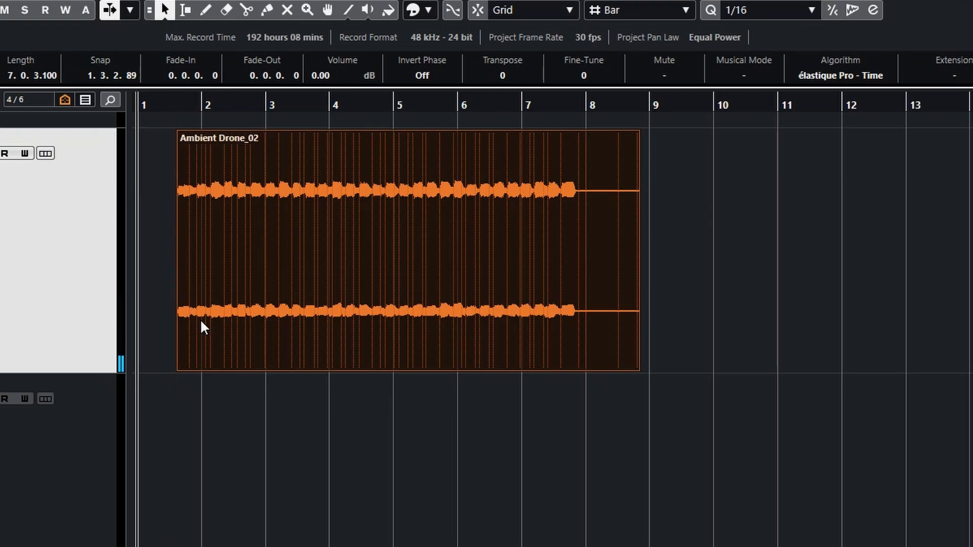
drag(638, 340, 570, 336)
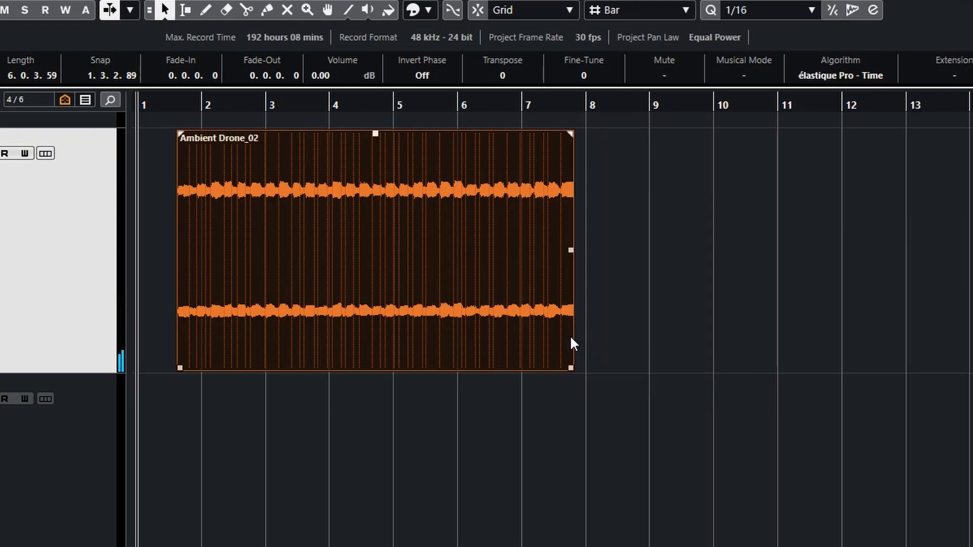
Repeat the trimmed drone clip along the Ambient Drone track with slight overlaps, filling it to about bar 143.
drag(379, 351, 738, 300)
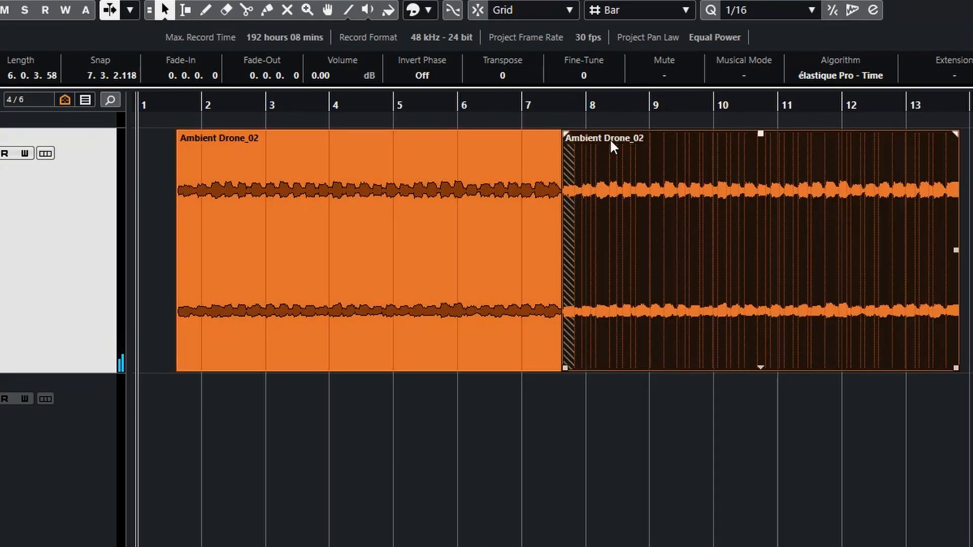
click(560, 136)
key(g)
key(g)
key(g)
drag(552, 191, 574, 192)
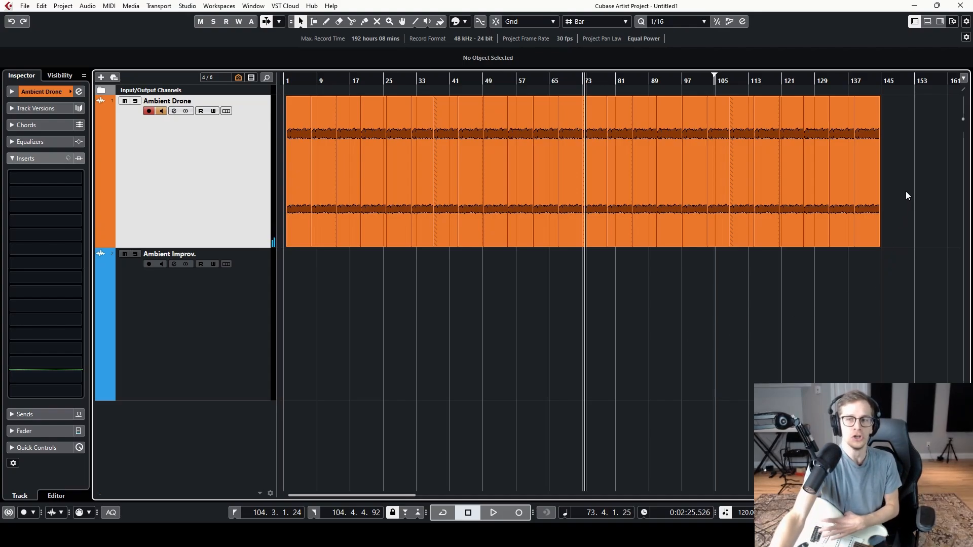
Select all the drone clips and crossfade their overlaps.
drag(915, 188, 278, 174)
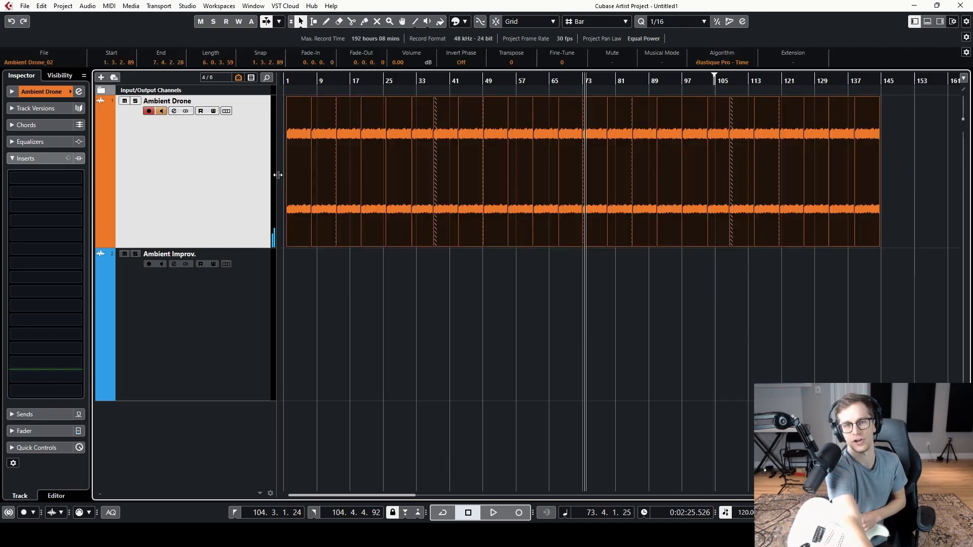
key(x)
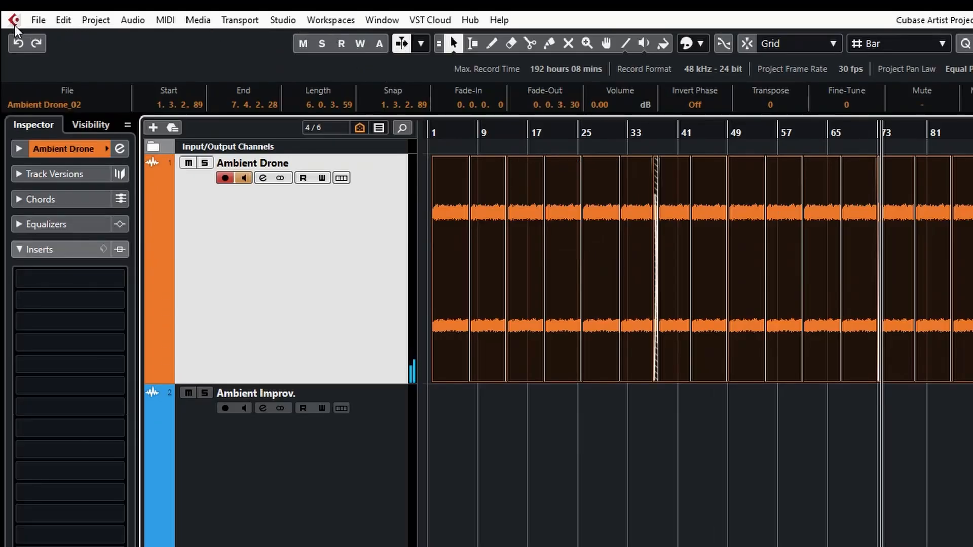
click(136, 21)
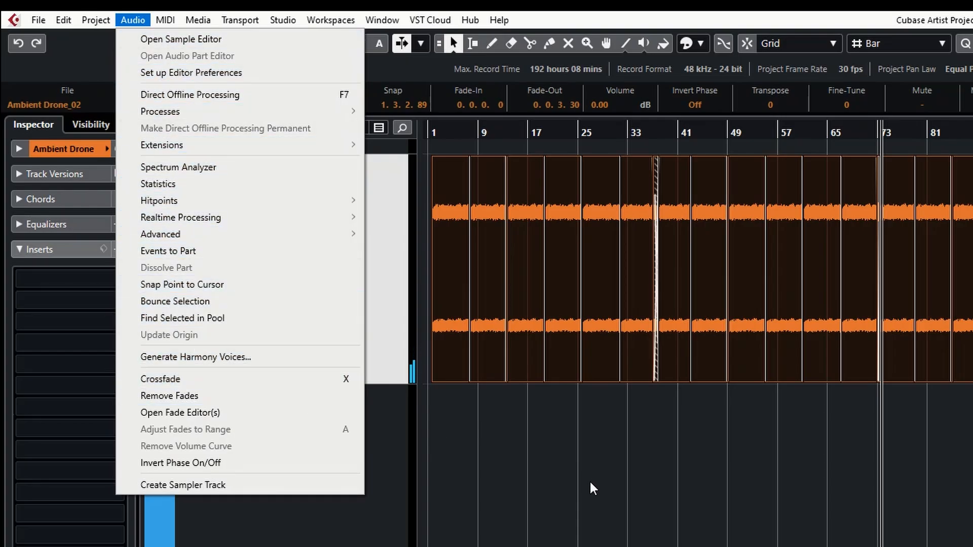
click(593, 489)
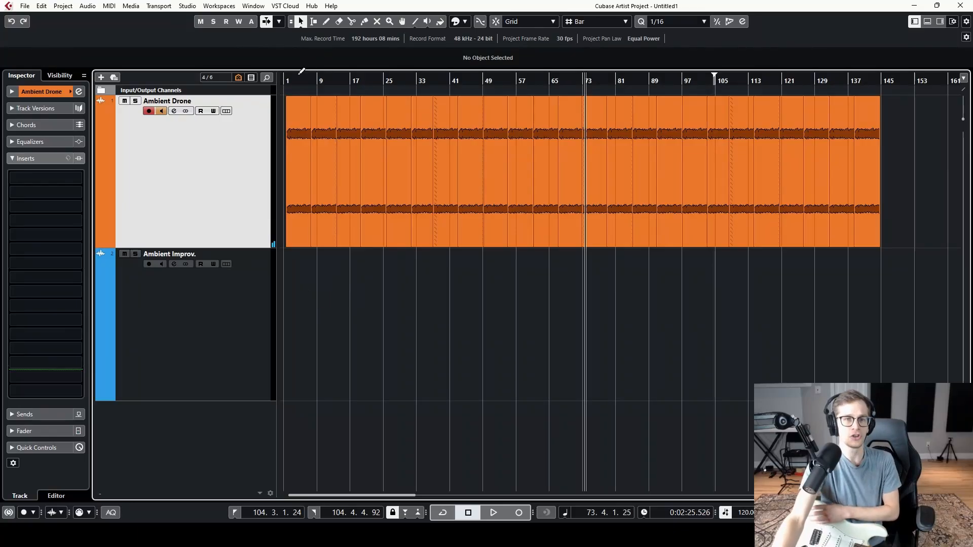
Return the playhead to the project start and turn off monitoring on the Ambient Drone track.
drag(292, 80, 270, 79)
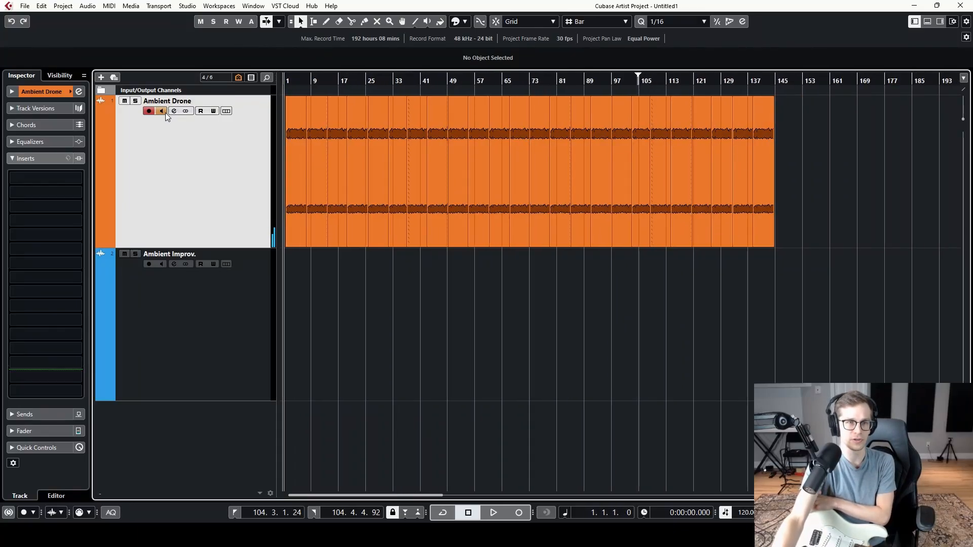
key(h)
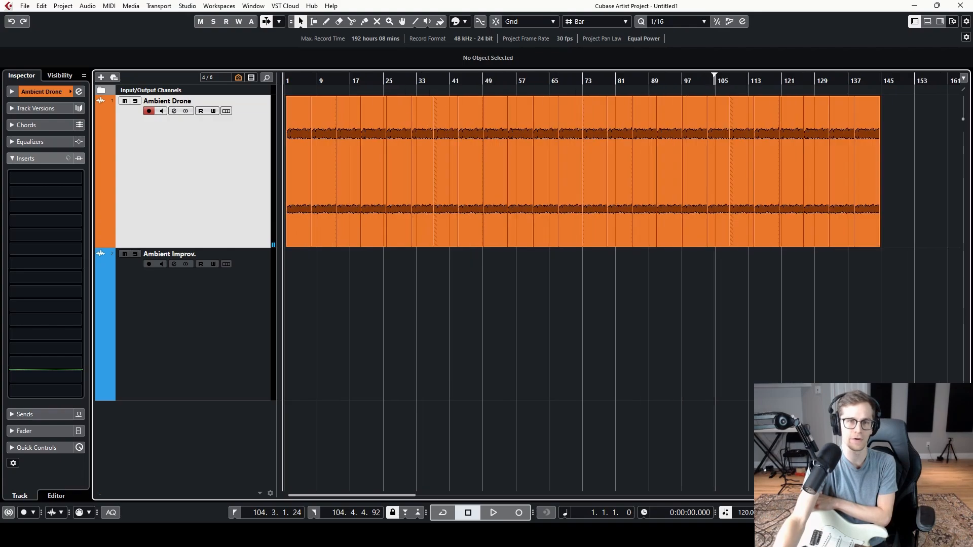
key(h)
key(h)
key(h)
key(h)
key(h)
key(g)
key(g)
key(g)
key(g)
key(g)
key(g)
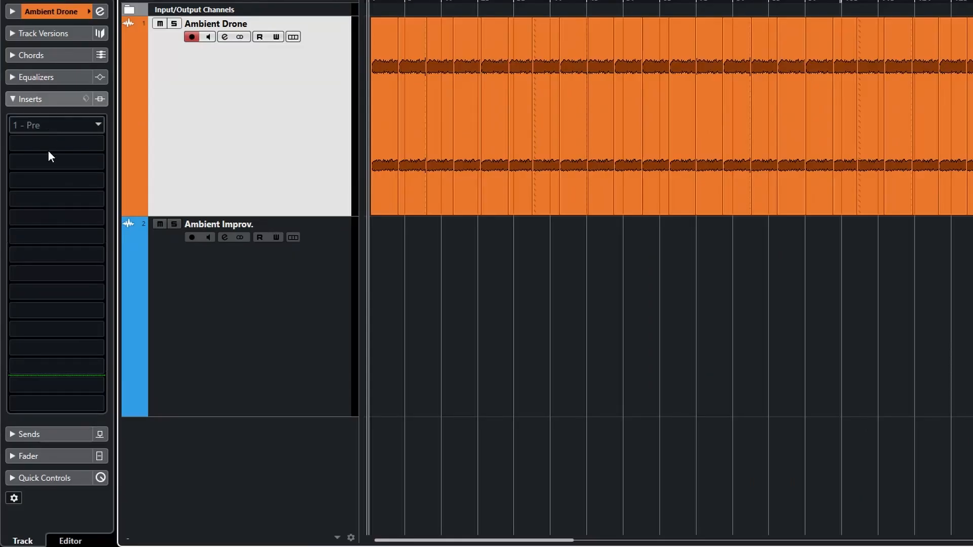
Add the RoomWorks SE reverb to the first insert slot of the Ambient Drone track.
click(32, 125)
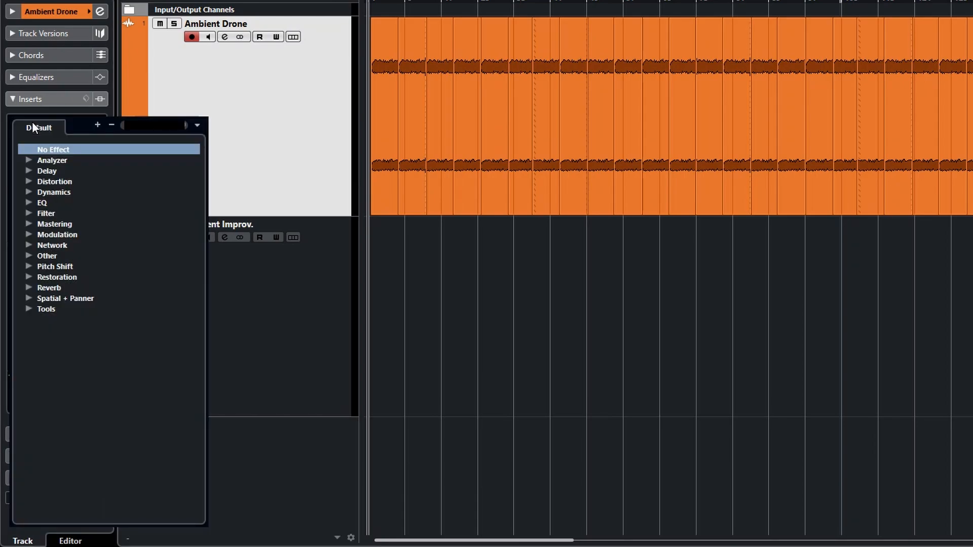
click(26, 287)
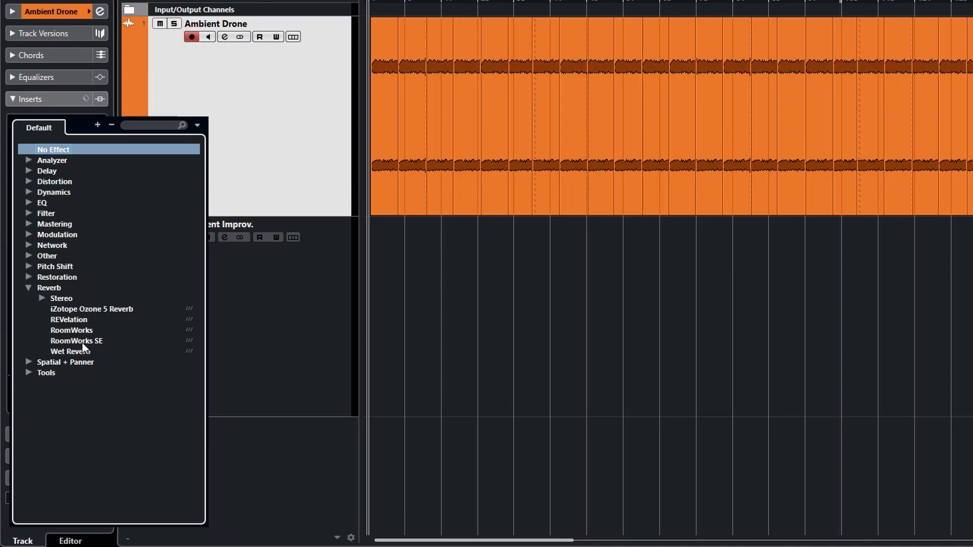
click(82, 341)
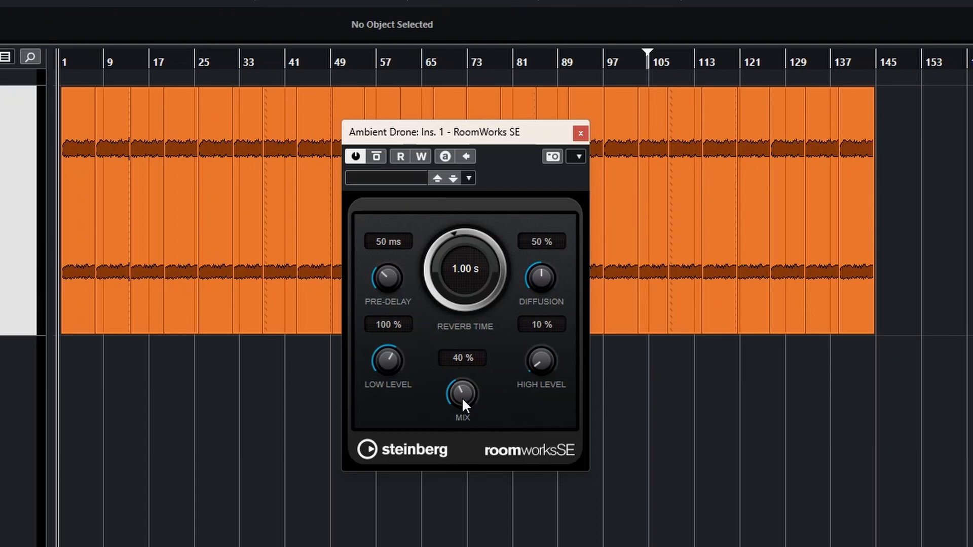
Set the reverb's mix to 100 %, reverb time to 20 s and pre-delay to 0 ms.
drag(457, 402, 522, 238)
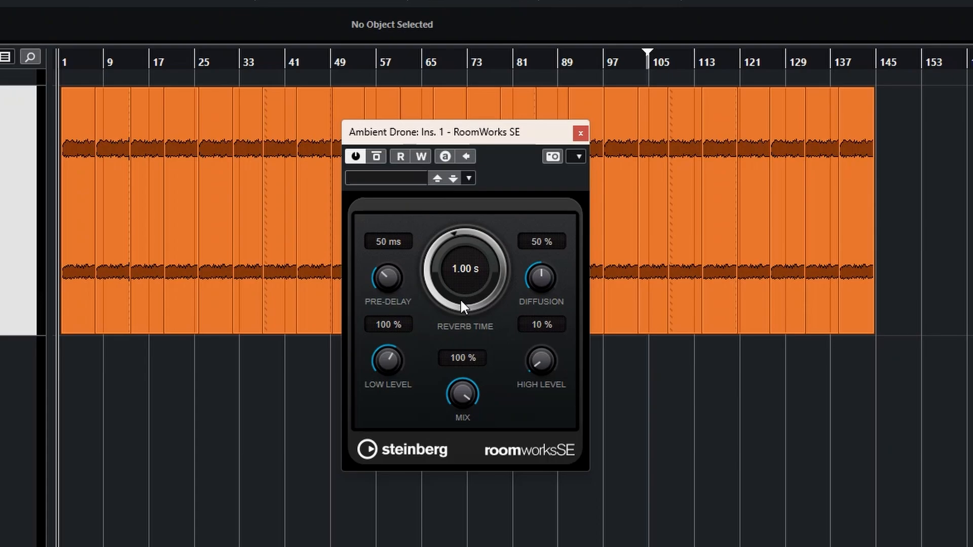
drag(458, 297, 470, 162)
drag(394, 275, 377, 298)
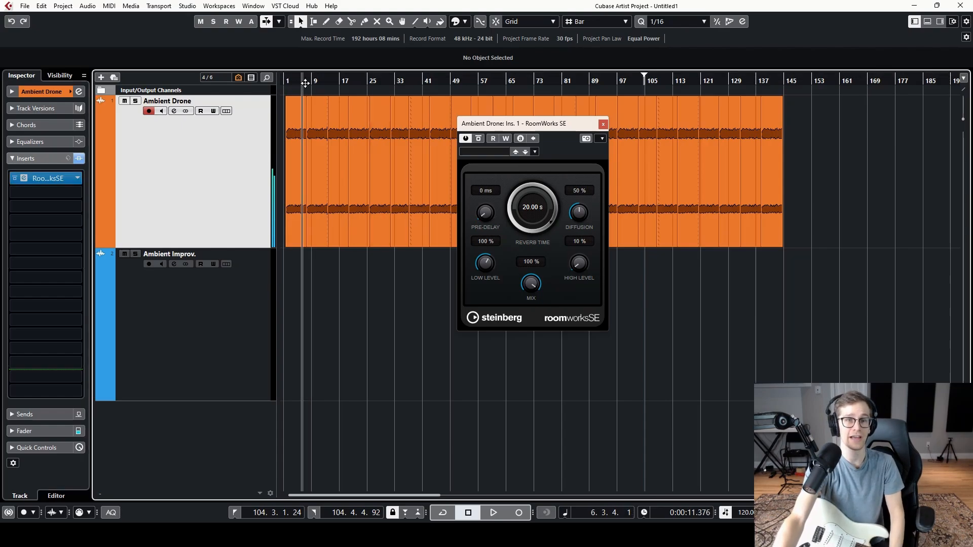
Close the RoomWorks SE window and return the playhead to the project start.
key(h)
key(h)
key(h)
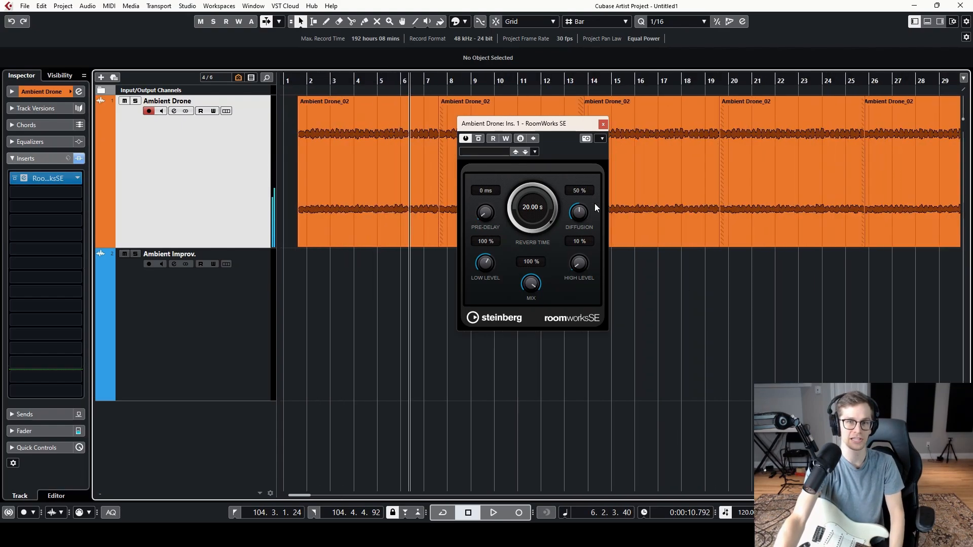
drag(535, 122, 653, 123)
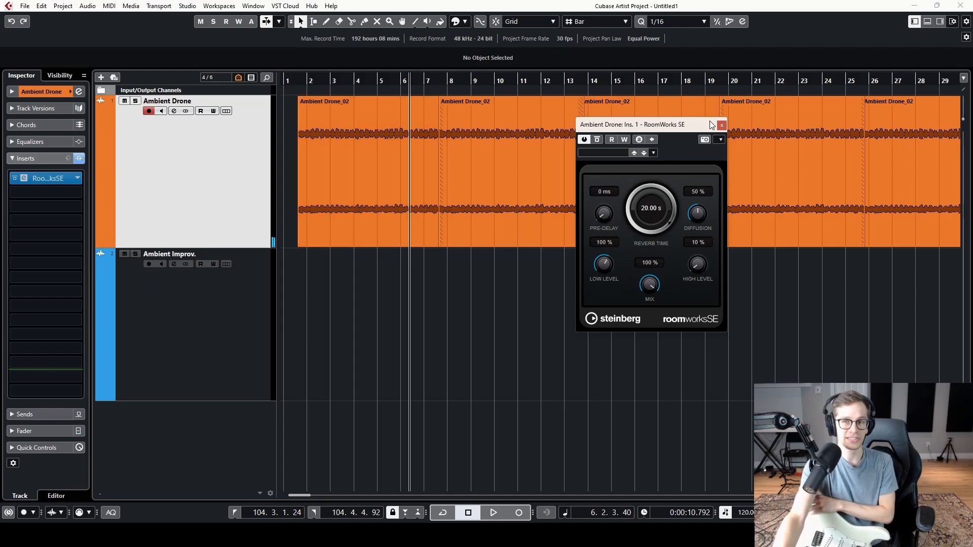
click(722, 125)
click(286, 80)
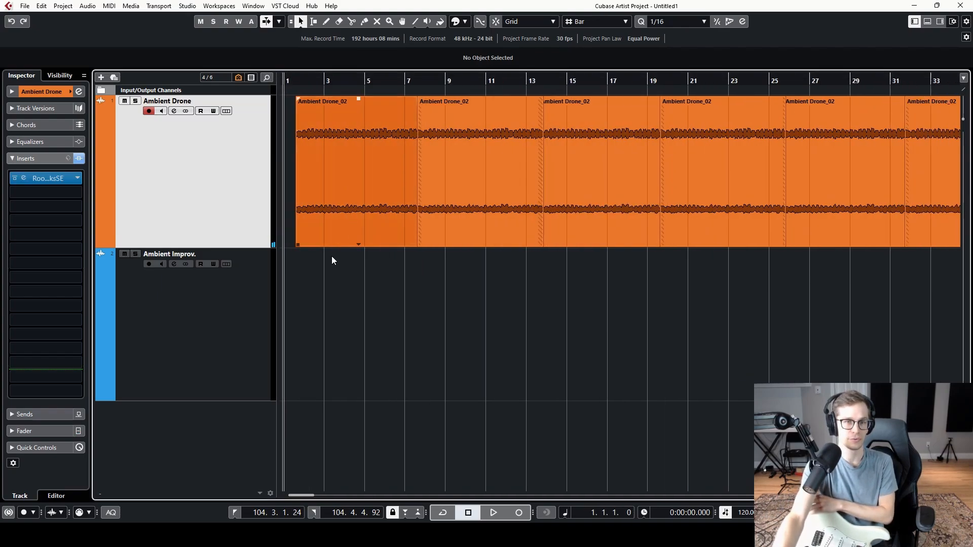
Enable monitoring on the Ambient Improv. track and add StereoDelay to its first insert slot.
click(195, 326)
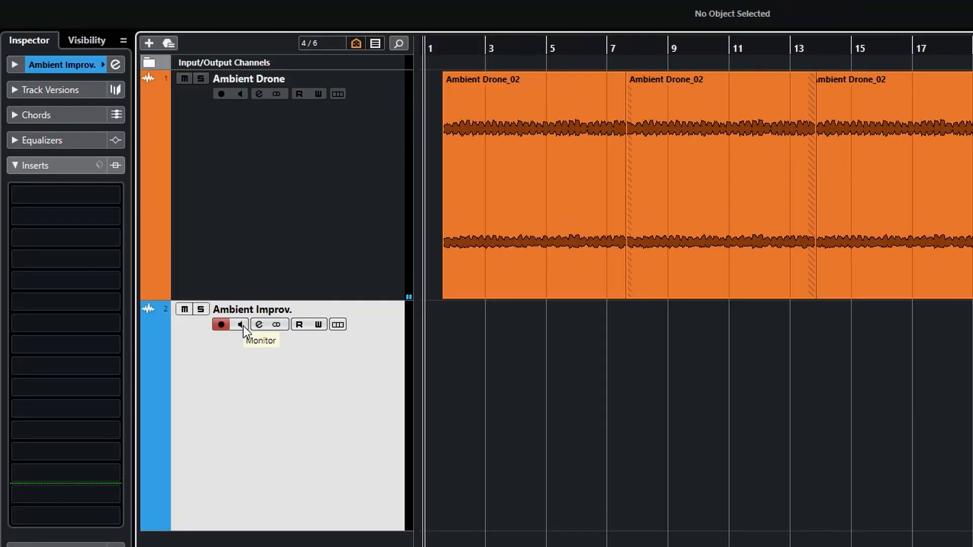
click(241, 325)
click(44, 196)
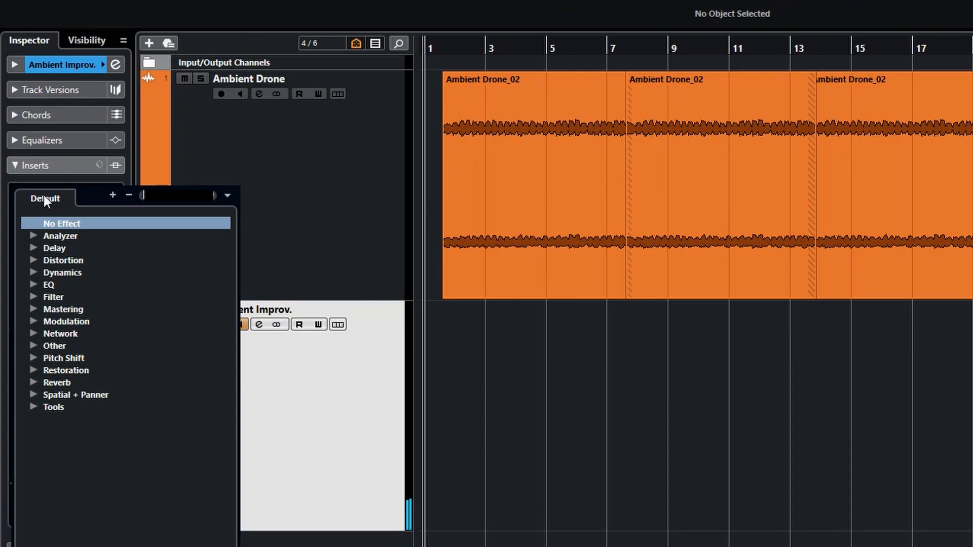
click(32, 248)
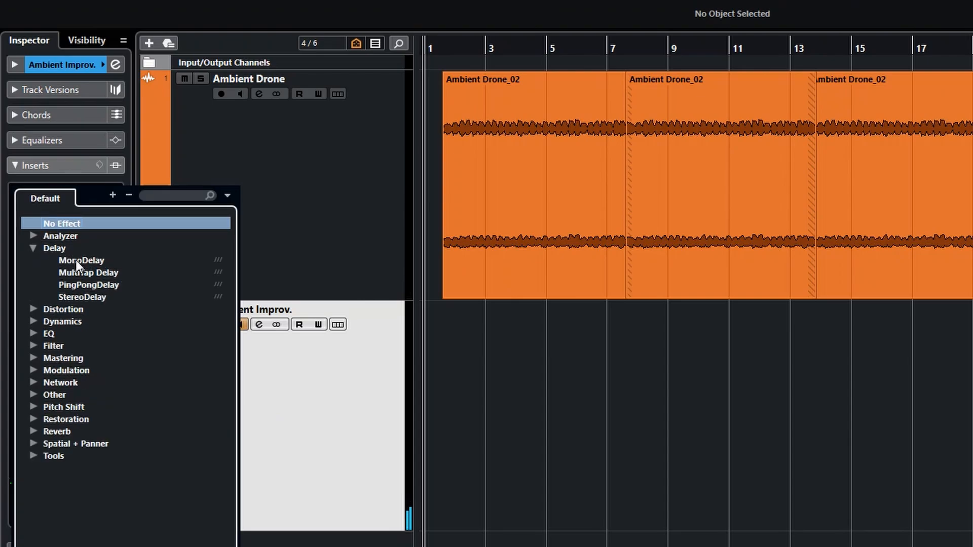
click(76, 297)
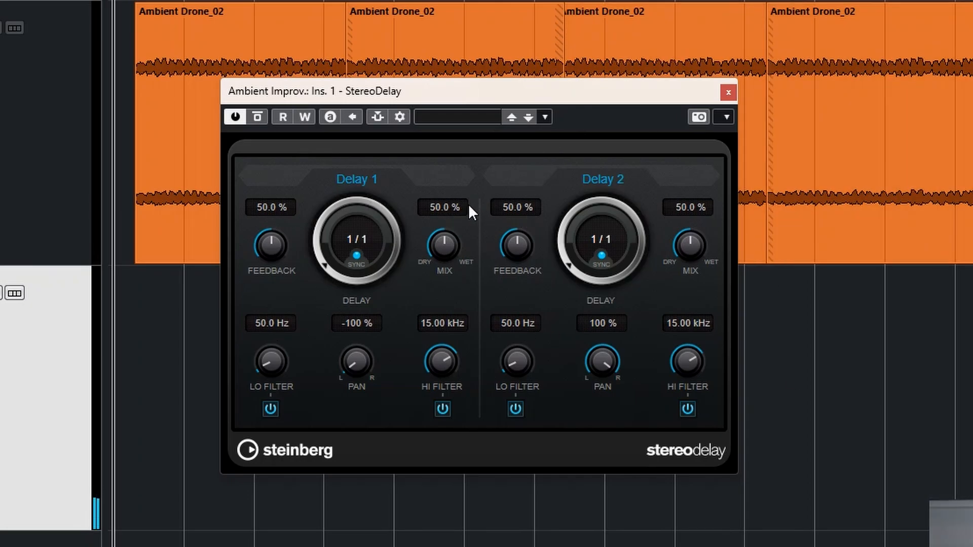
Turn off tempo sync for both StereoDelay delays and set their times to 600 ms and 550 ms.
click(356, 256)
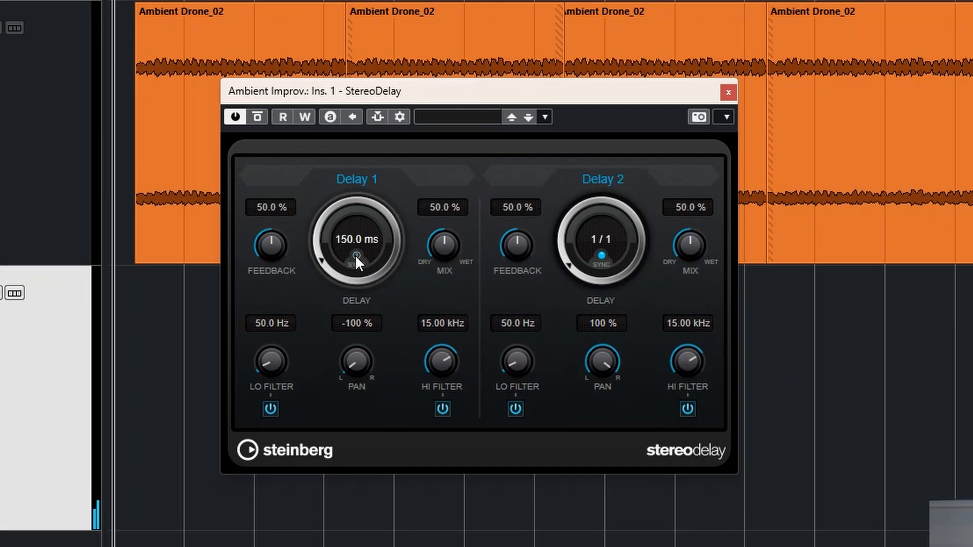
click(601, 255)
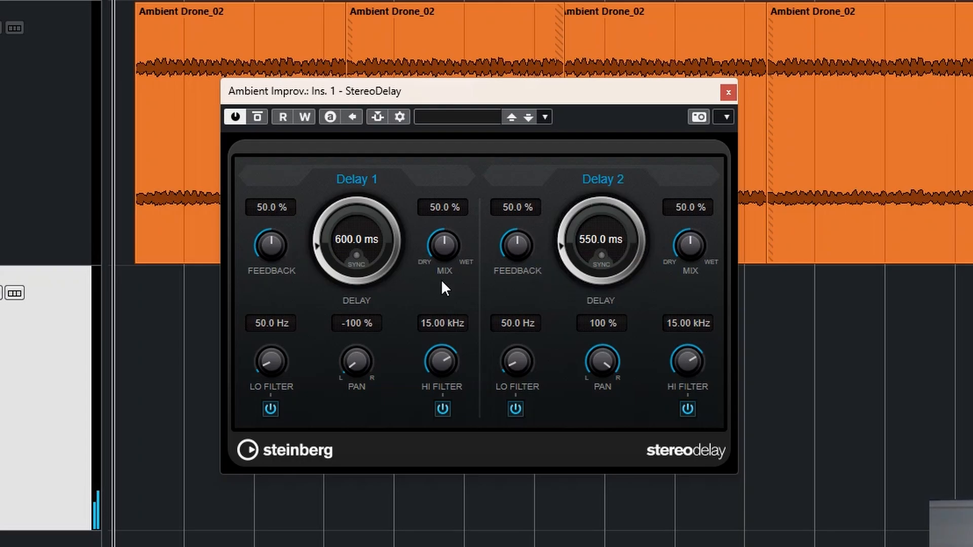
Set Delay 1 to 29.5 % mix and 65.5 % feedback, and Delay 2 to 27 % mix and 65 % feedback.
drag(447, 245, 444, 283)
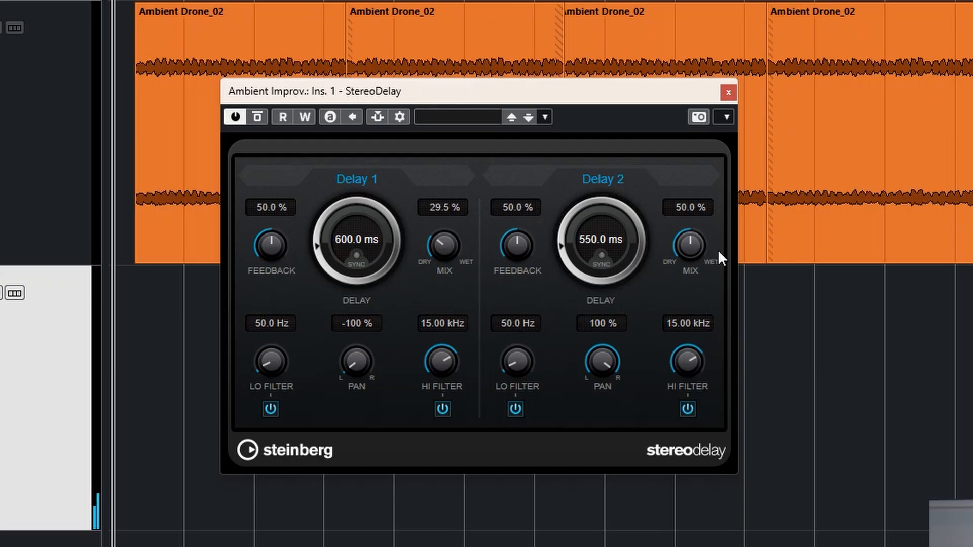
drag(693, 242, 678, 266)
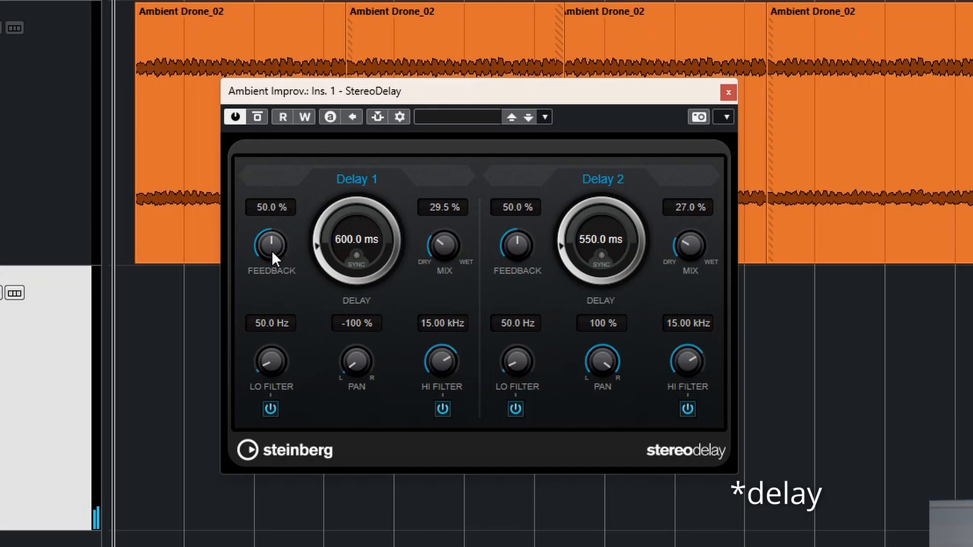
drag(270, 251, 272, 238)
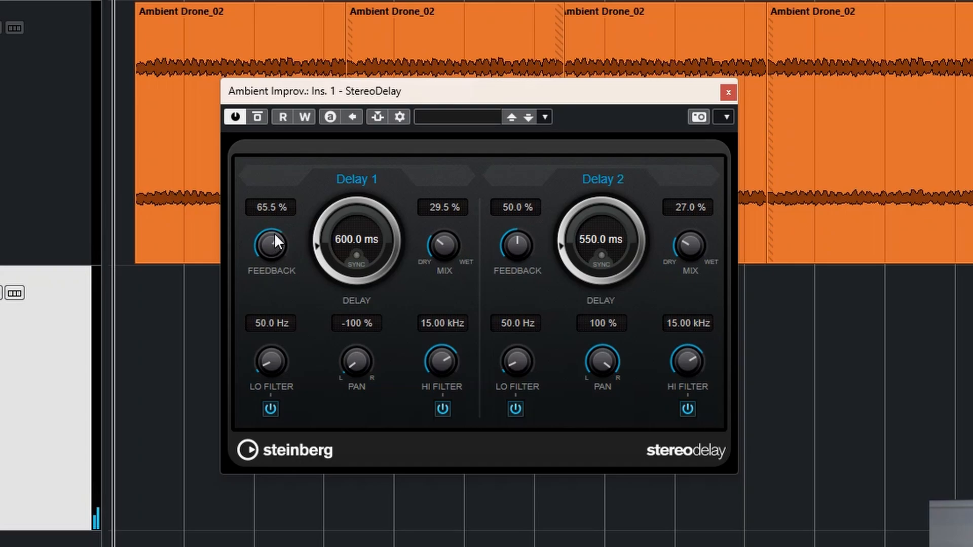
drag(522, 245, 526, 226)
Lower the hi filter of both delays to 5.51 kHz, reduce both a little further, and close the StereoDelay window.
drag(691, 360, 683, 445)
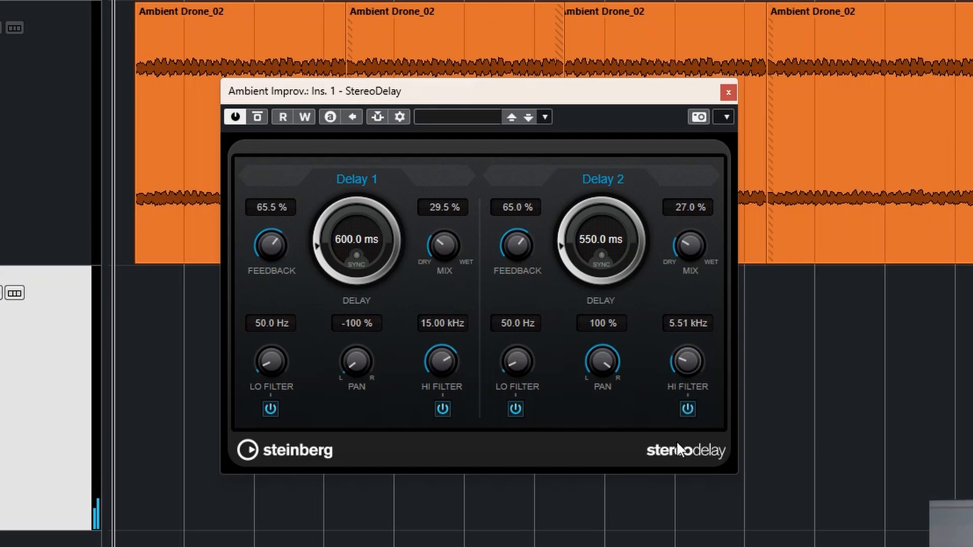
drag(463, 358, 424, 434)
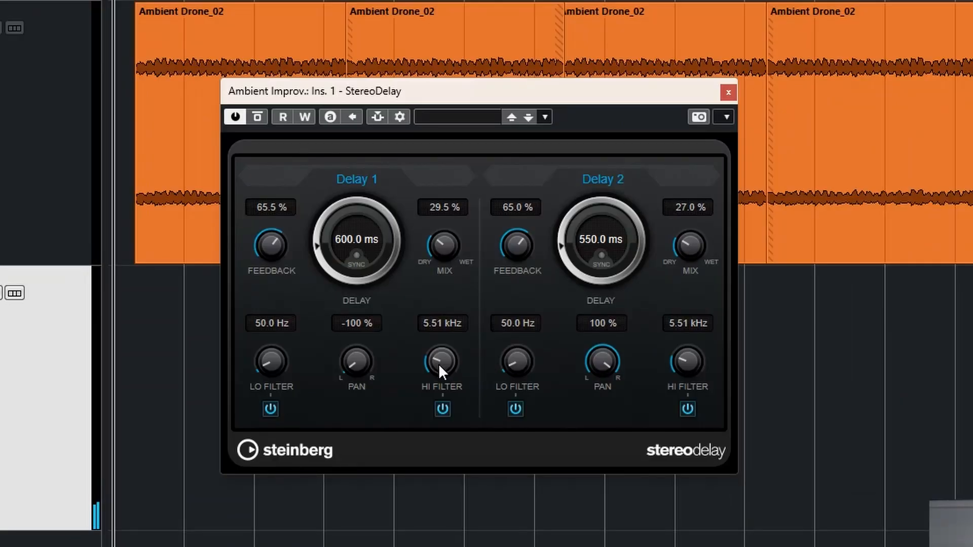
drag(440, 362, 441, 393)
drag(685, 362, 679, 385)
click(728, 91)
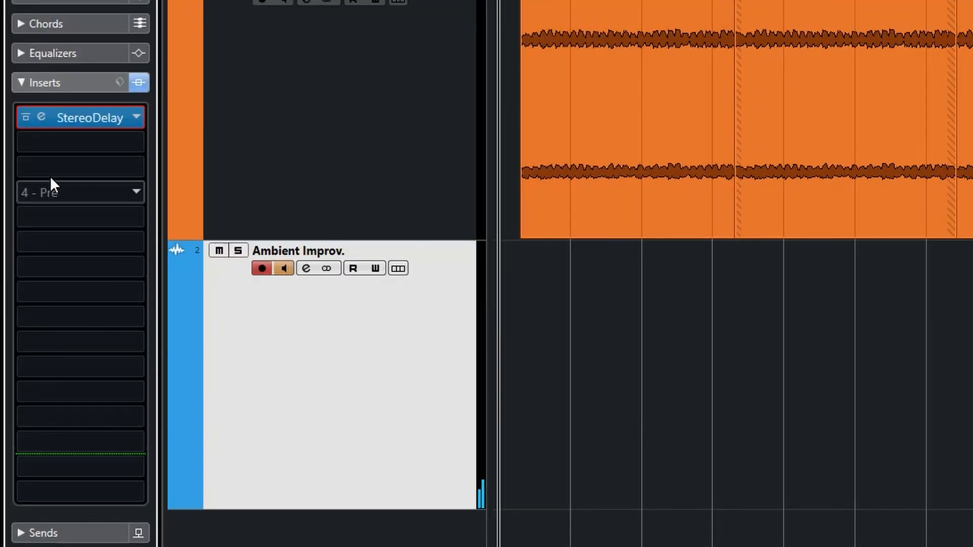
Add the RoomWorks SE reverb to the second insert slot of the Ambient Improv. track.
click(65, 141)
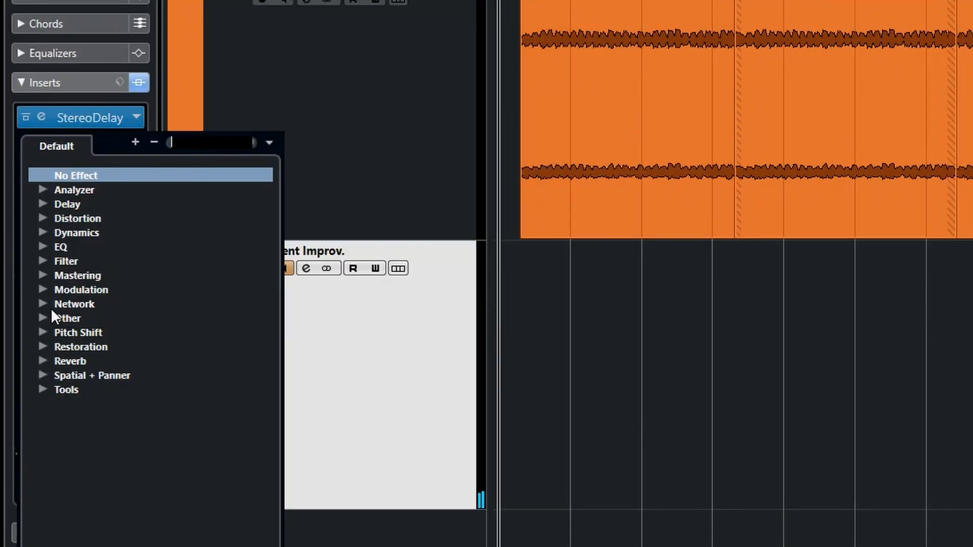
click(42, 360)
click(98, 432)
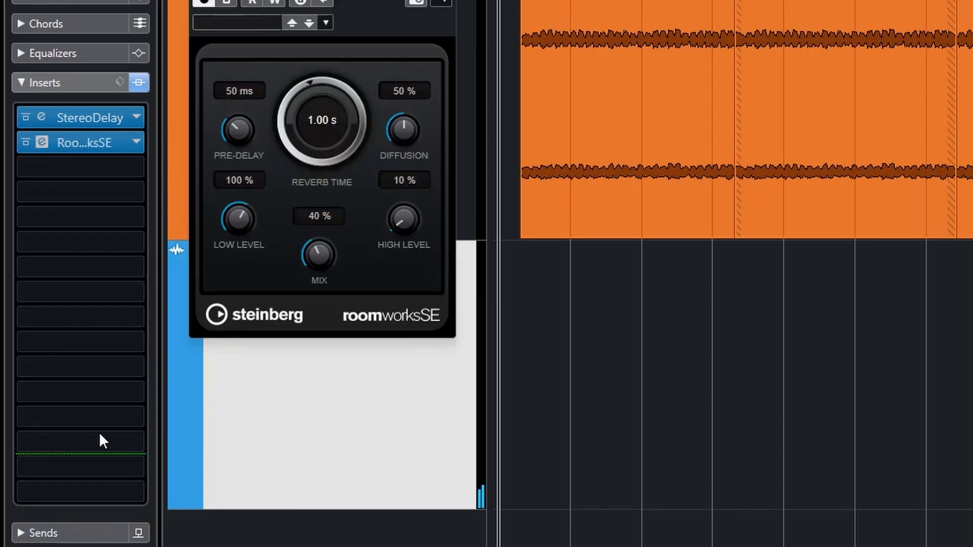
drag(838, 1, 960, 76)
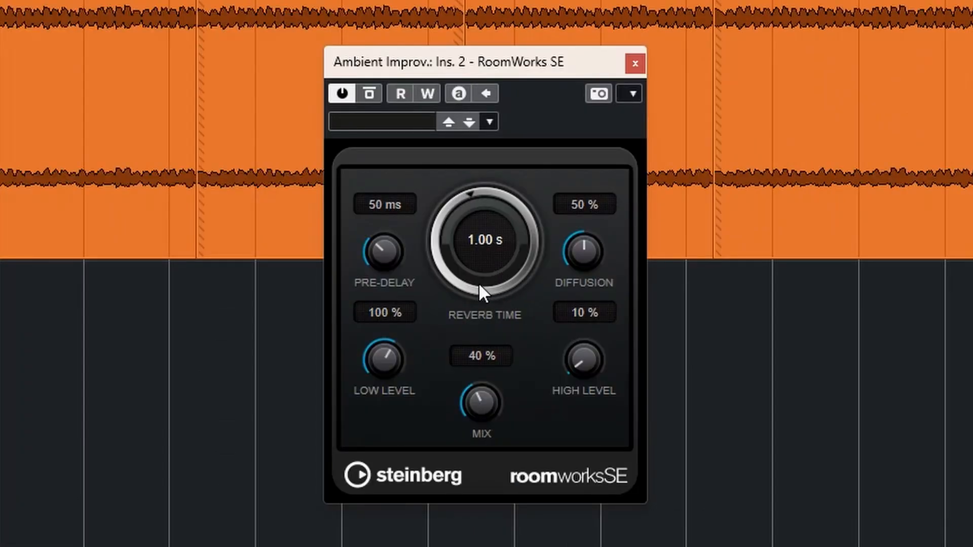
Set the RoomWorks SE reverb time to 2.89 s, raise its mix above 40 %, and close its window.
drag(473, 273, 474, 235)
drag(480, 269, 475, 265)
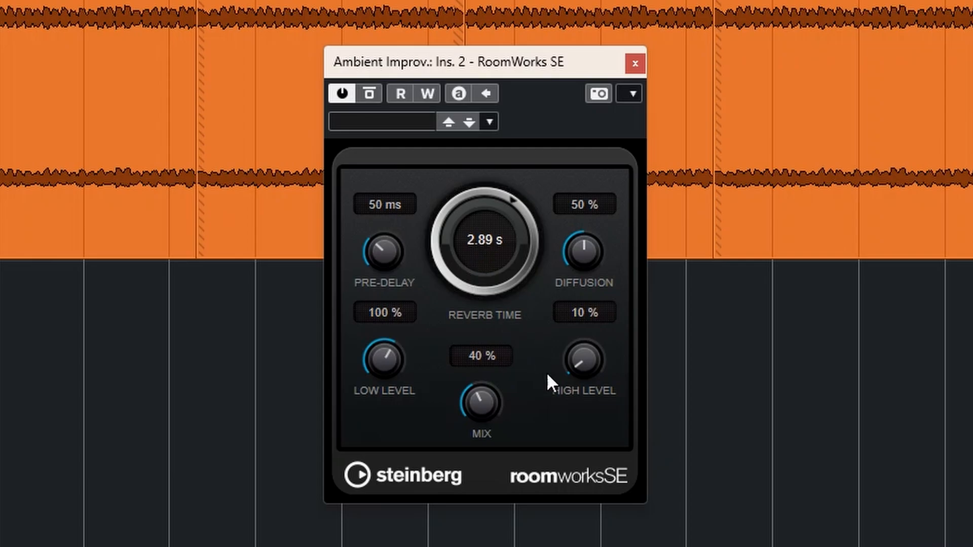
drag(479, 413, 482, 393)
click(634, 64)
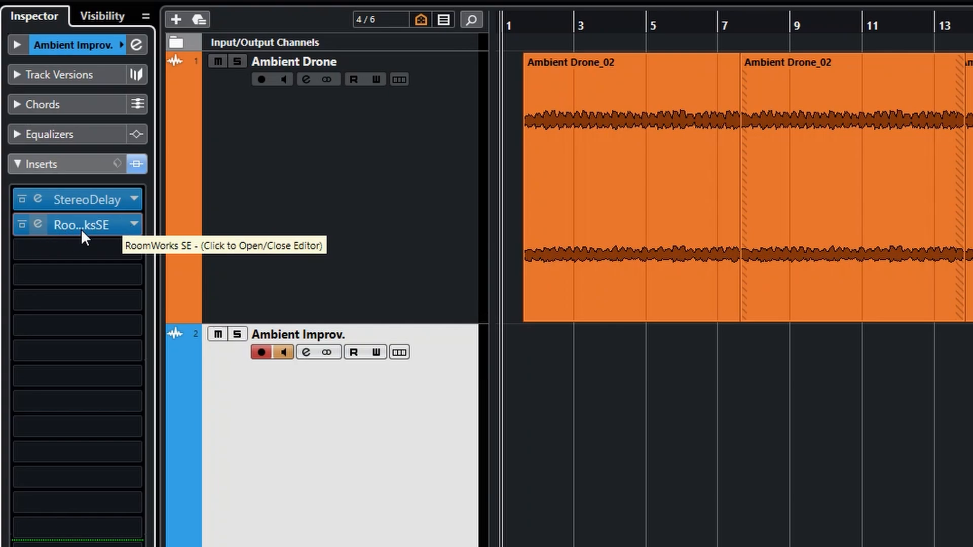
Move RoomWorks SE and StereoDelay down one insert slot each and add the Chorus effect to the first slot.
drag(81, 223, 82, 249)
drag(81, 199, 76, 226)
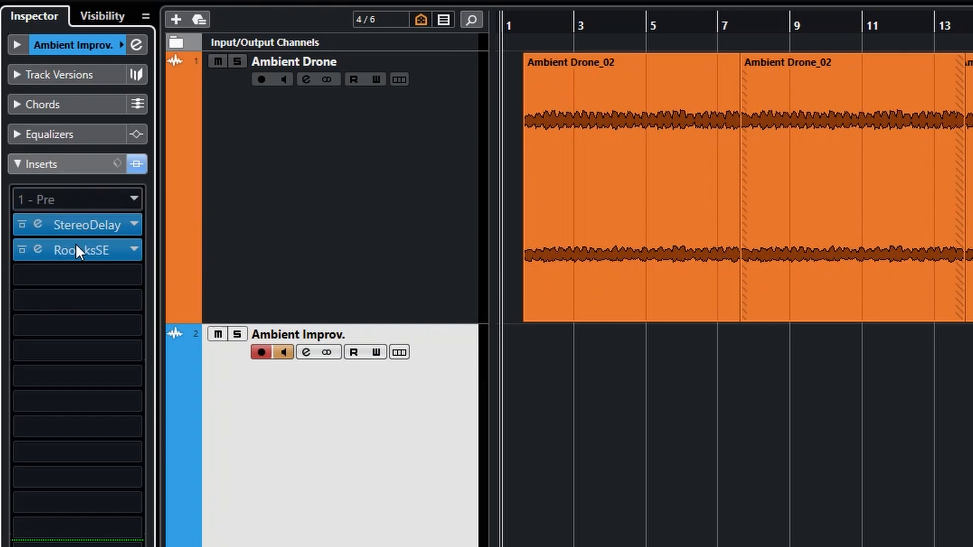
click(79, 199)
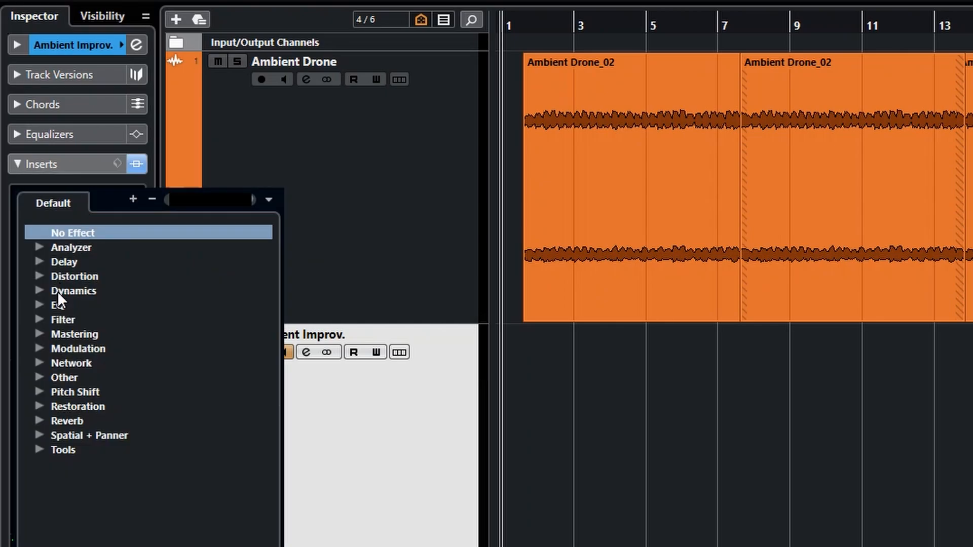
click(38, 349)
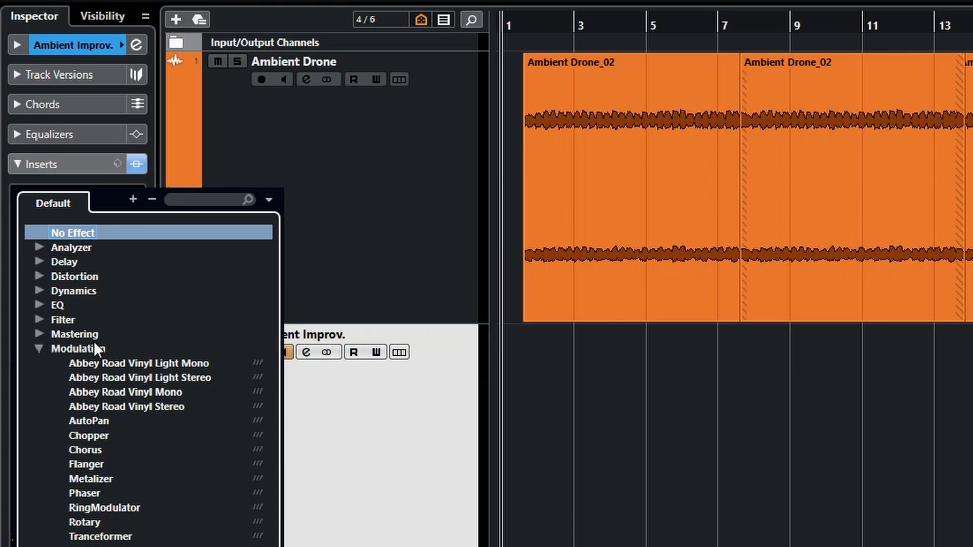
click(90, 450)
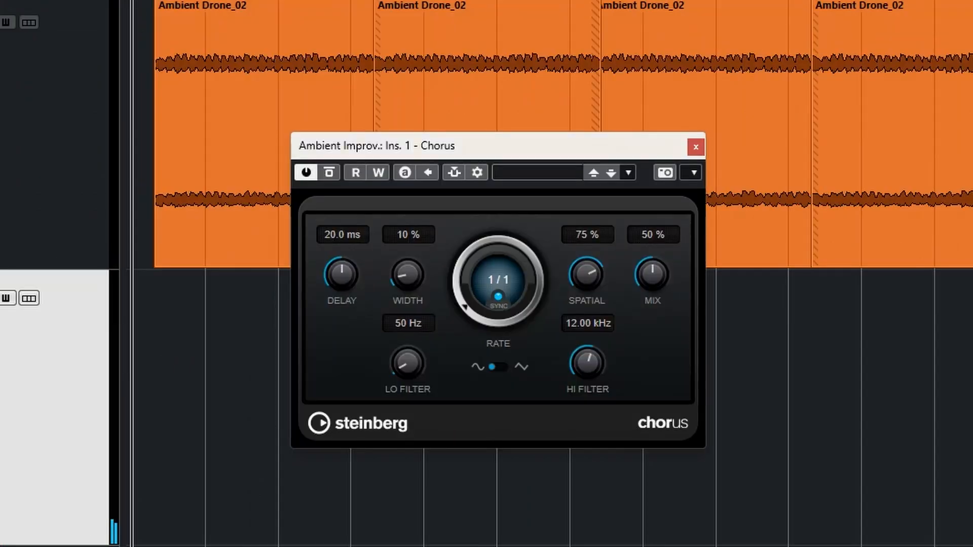
Turn off the Chorus tempo sync, set its rate to 0.27 Hz and mix to 25 %, and close its window.
click(498, 297)
drag(469, 312, 464, 300)
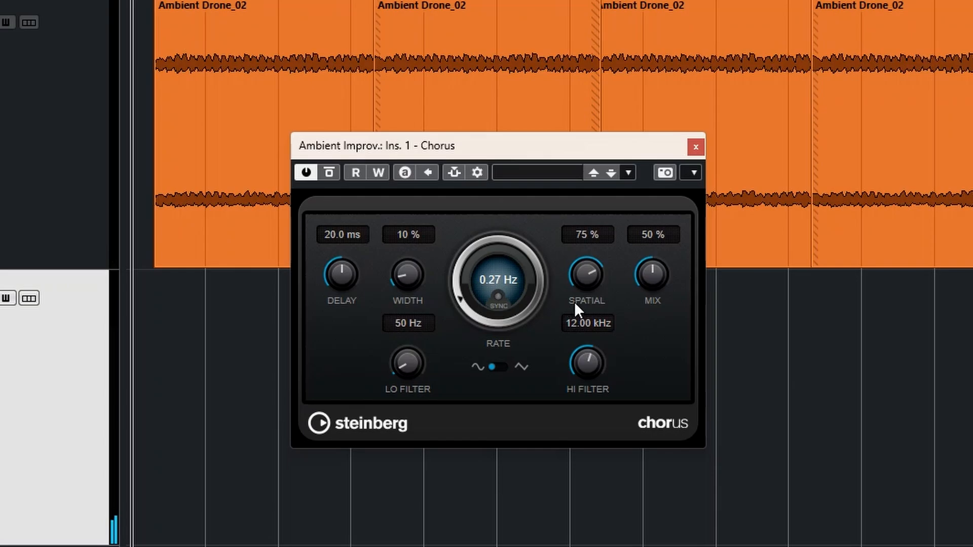
drag(655, 278, 646, 315)
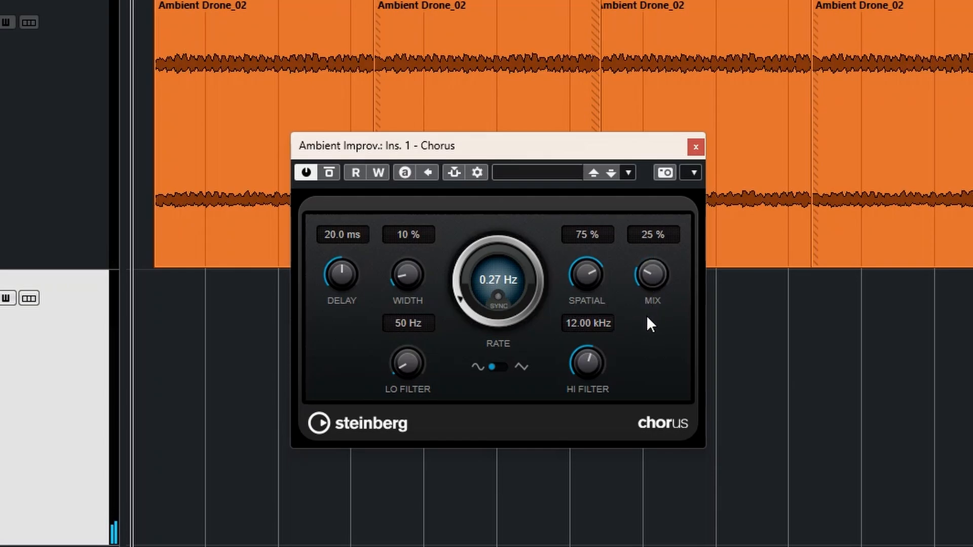
click(795, 249)
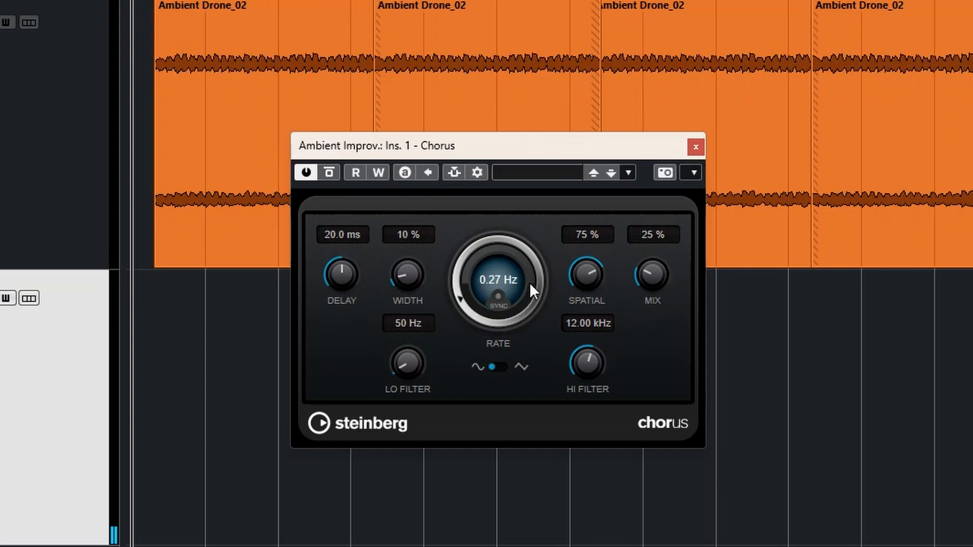
click(694, 147)
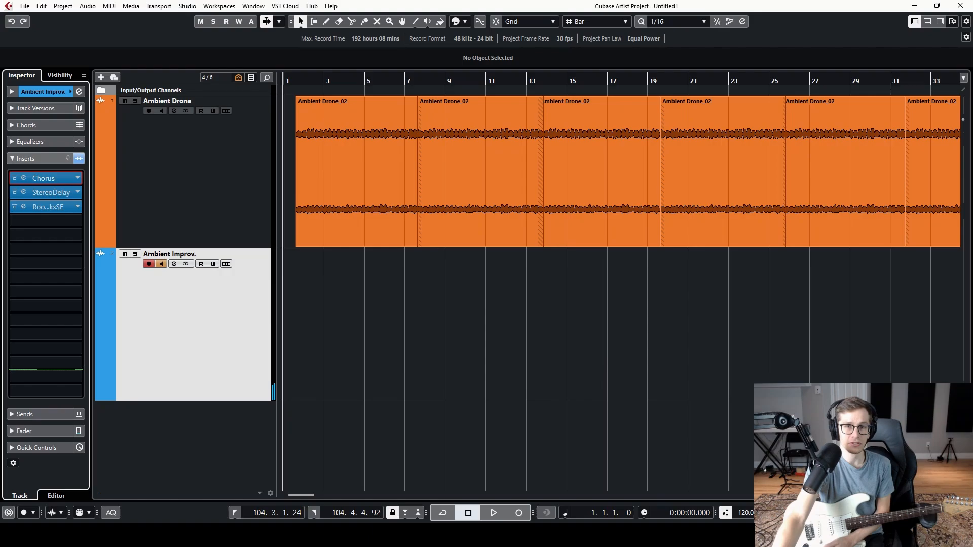
Play the drone arrangement from the project start with the Ambient Improv. track monitored, and stop playback.
key(g)
key(g)
key(g)
key(g)
key(g)
key(g)
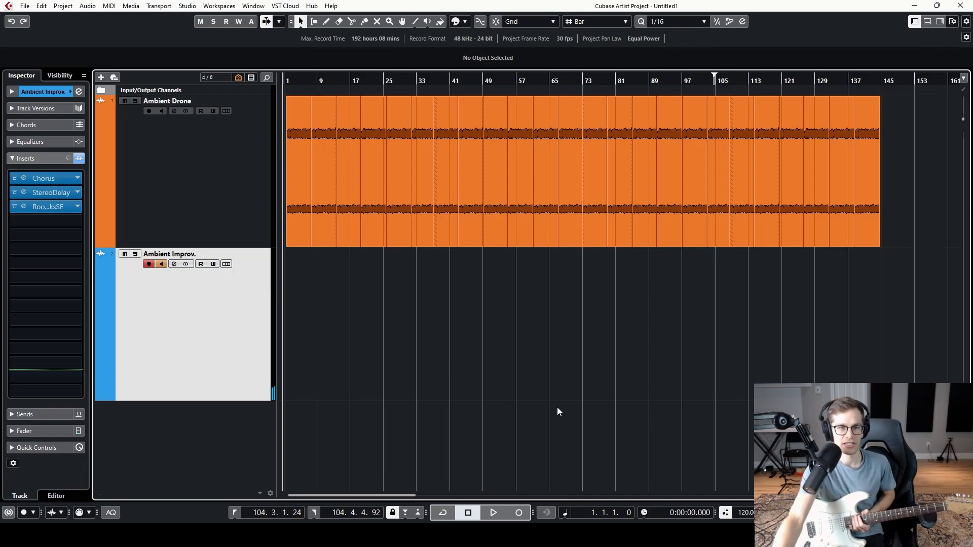
click(510, 513)
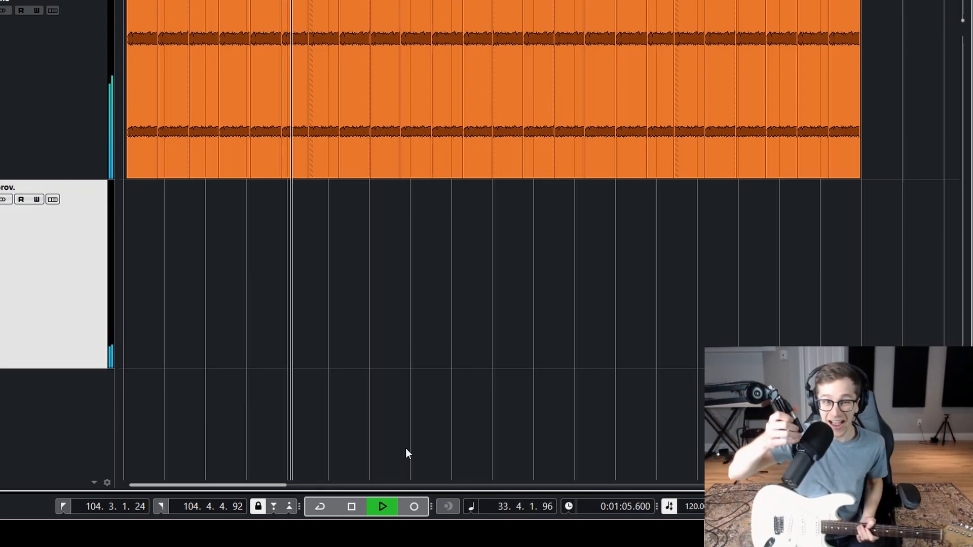
key(space)
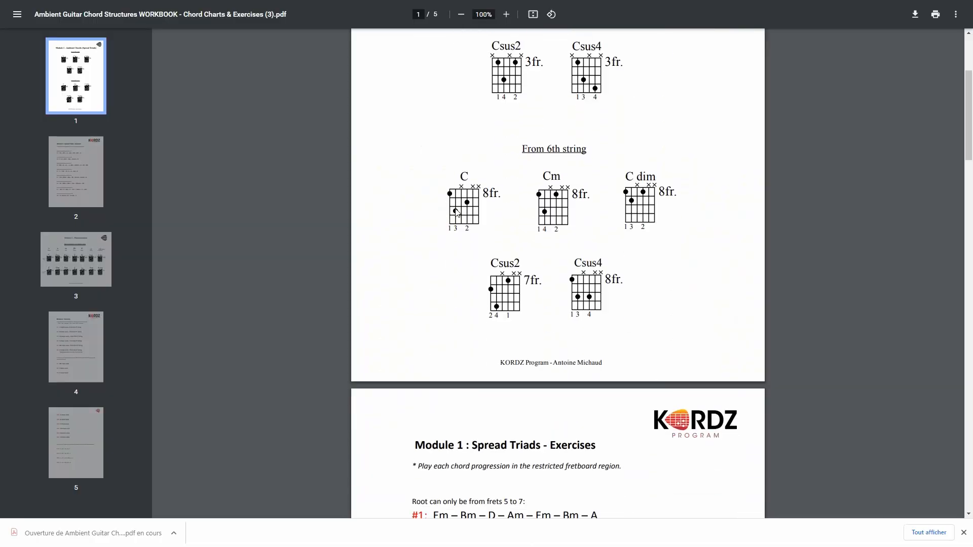
Look through the ambient guitar chord workbook PDF from the chord charts to the Module 2 harmonization page.
scroll(488, 210, down, 6)
scroll(488, 210, down, 8)
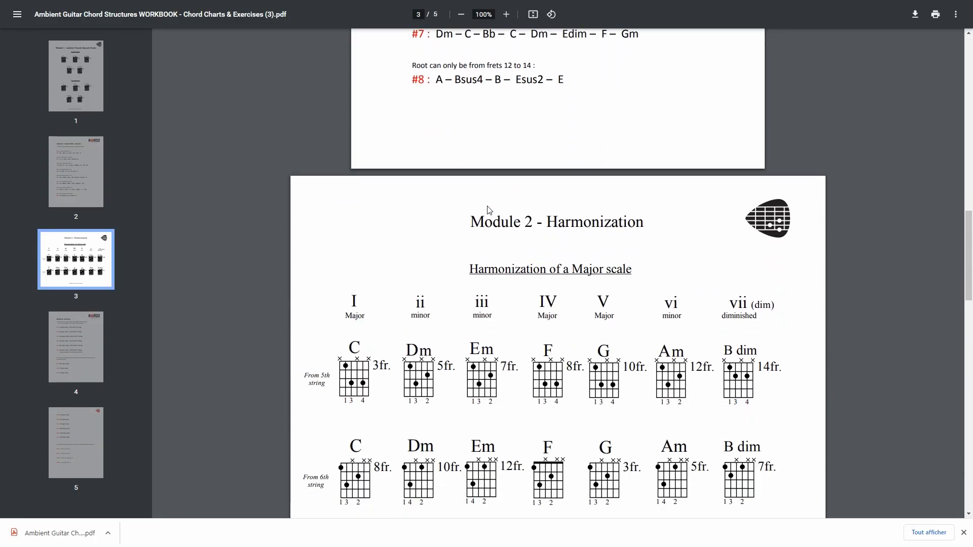